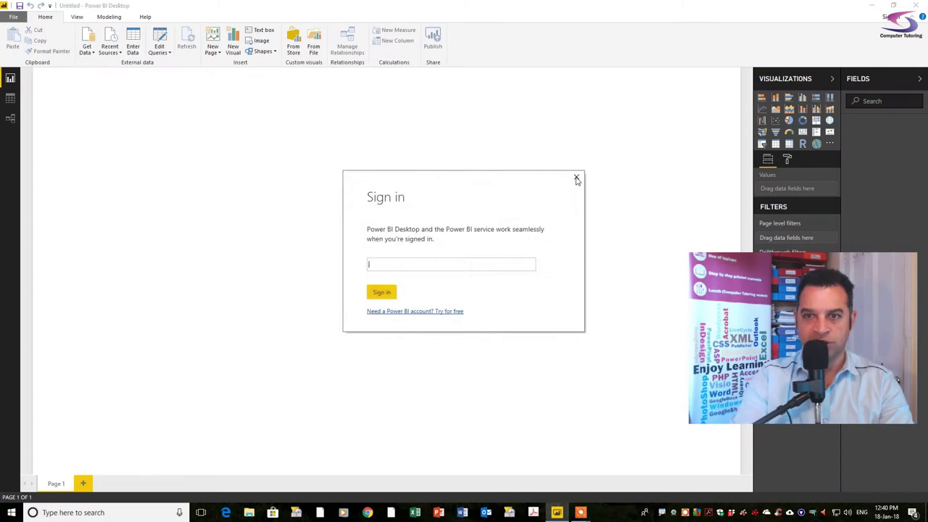
# Close the Sign in dialog without signing in, then close the welcome splash screen.
pyautogui.click(576, 179)
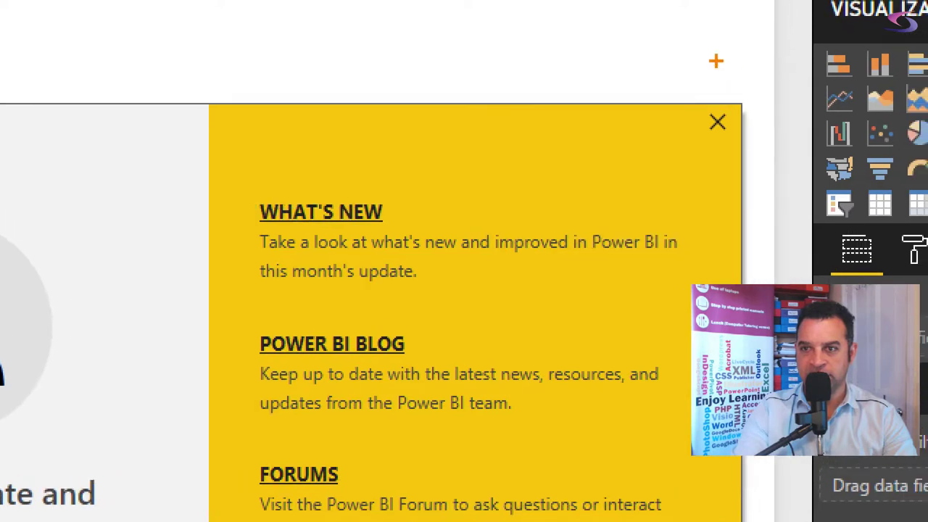
pyautogui.moveTo(684, 103)
pyautogui.mouseDown()
pyautogui.moveTo(779, 135)
pyautogui.moveTo(658, 117)
pyautogui.mouseUp()
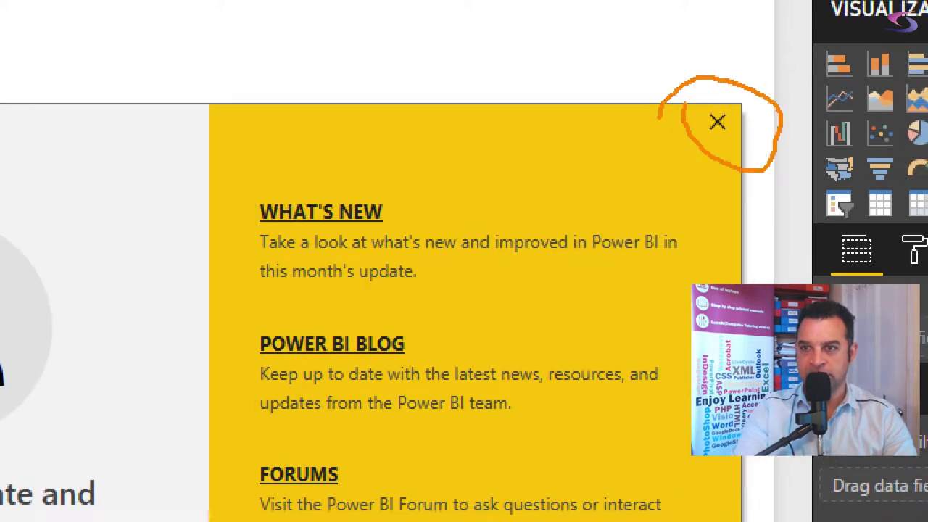
pyautogui.press('Escape')
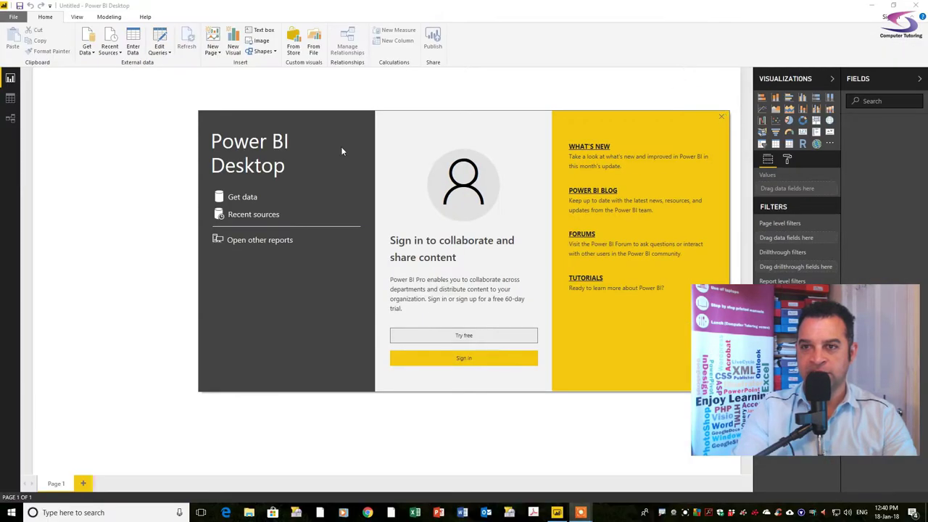
pyautogui.click(720, 118)
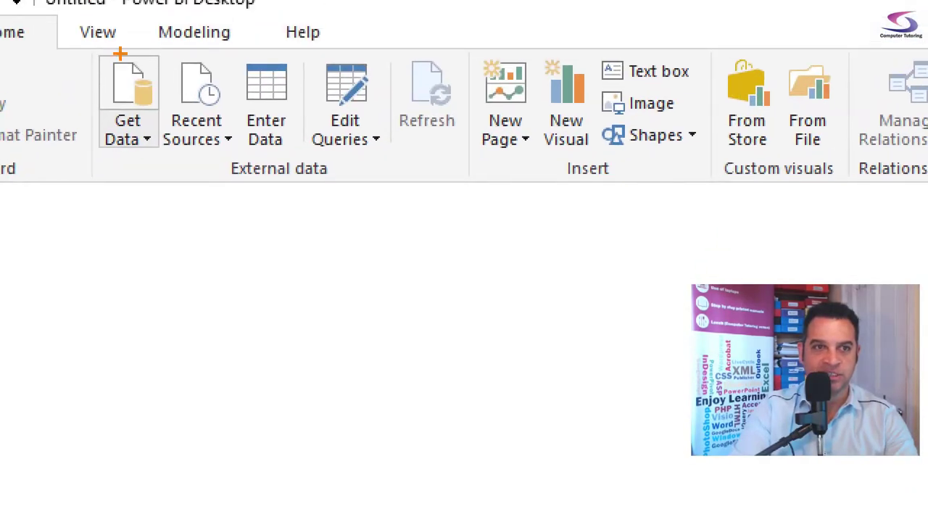
# Open the Get Data list of common data sources, close it, then reopen it.
pyautogui.moveTo(102, 56)
pyautogui.mouseDown()
pyautogui.moveTo(81, 203)
pyautogui.moveTo(145, 6)
pyautogui.moveTo(54, 116)
pyautogui.mouseUp()
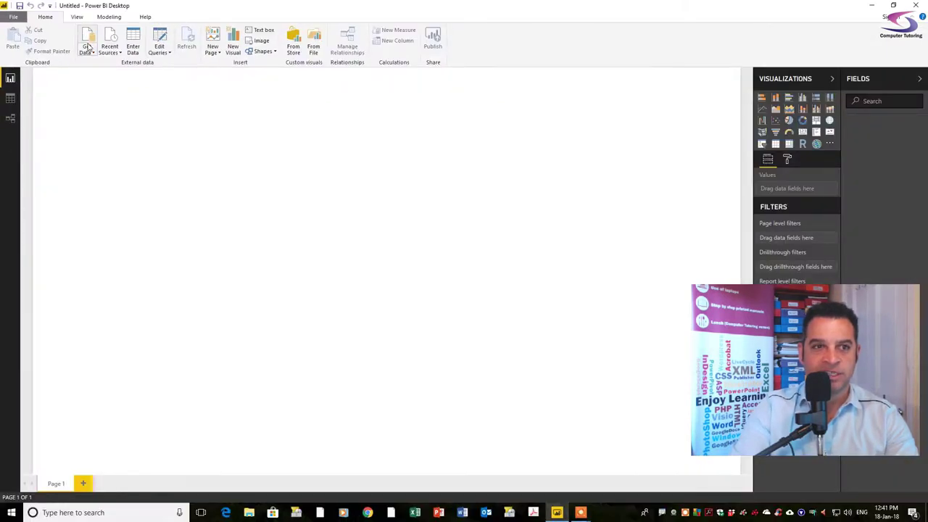
pyautogui.click(87, 47)
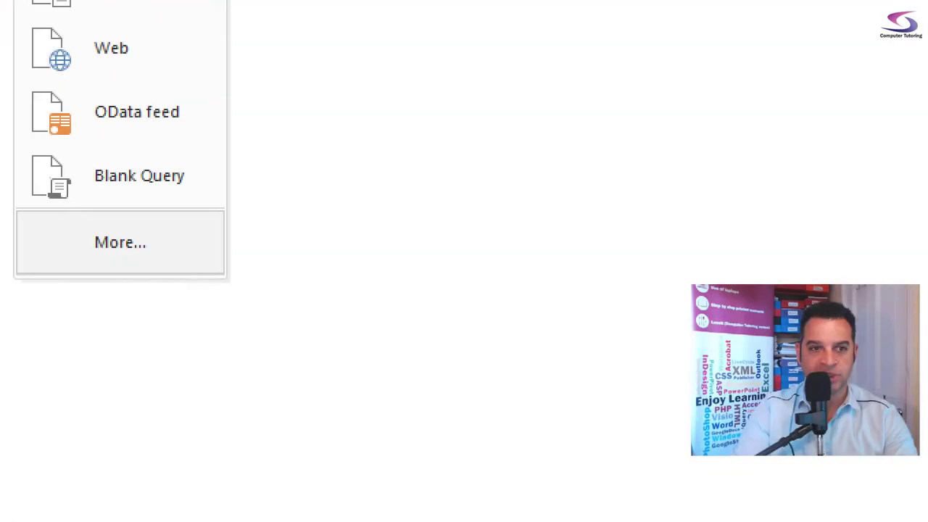
pyautogui.click(119, 248)
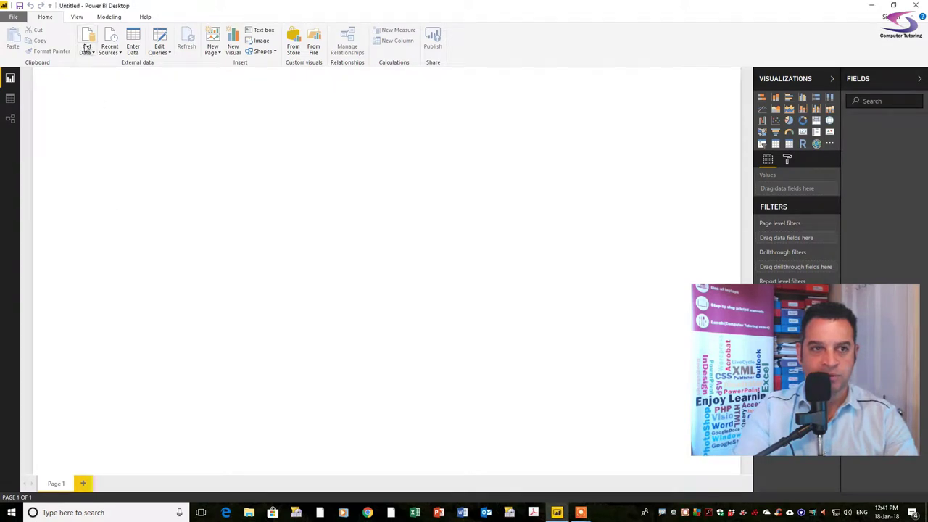
pyautogui.click(88, 50)
# Choose More… in the Get Data list to see every data source type.
pyautogui.click(111, 249)
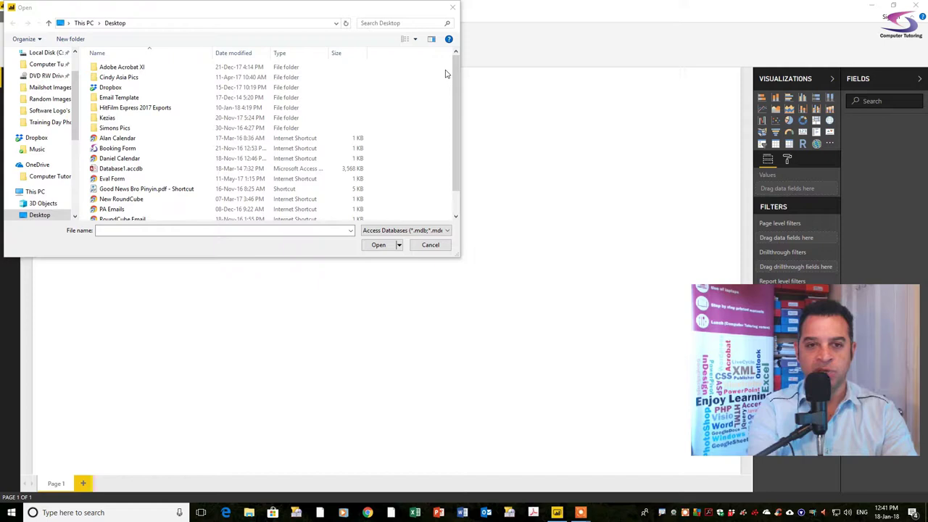
# Cancel the Access database file dialog and select the computertutoring.co.uk address in Chrome.
pyautogui.click(430, 244)
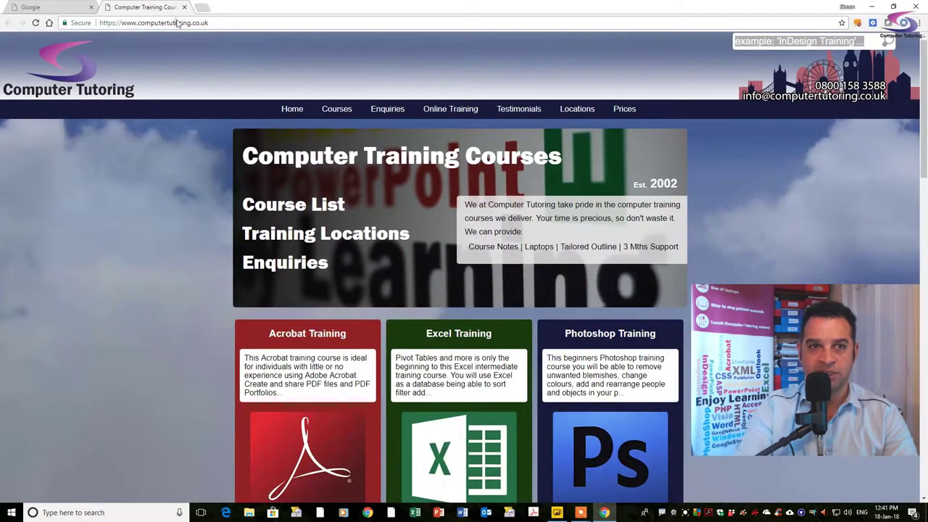
pyautogui.click(178, 23)
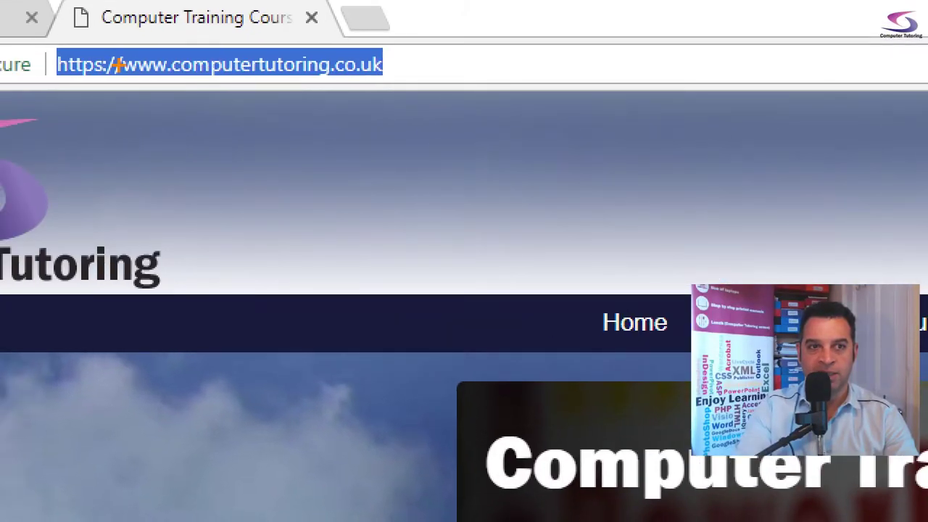
pyautogui.moveTo(66, 37)
pyautogui.mouseDown()
pyautogui.moveTo(89, 99)
pyautogui.moveTo(425, 84)
pyautogui.moveTo(248, 29)
pyautogui.moveTo(37, 32)
pyautogui.mouseUp()
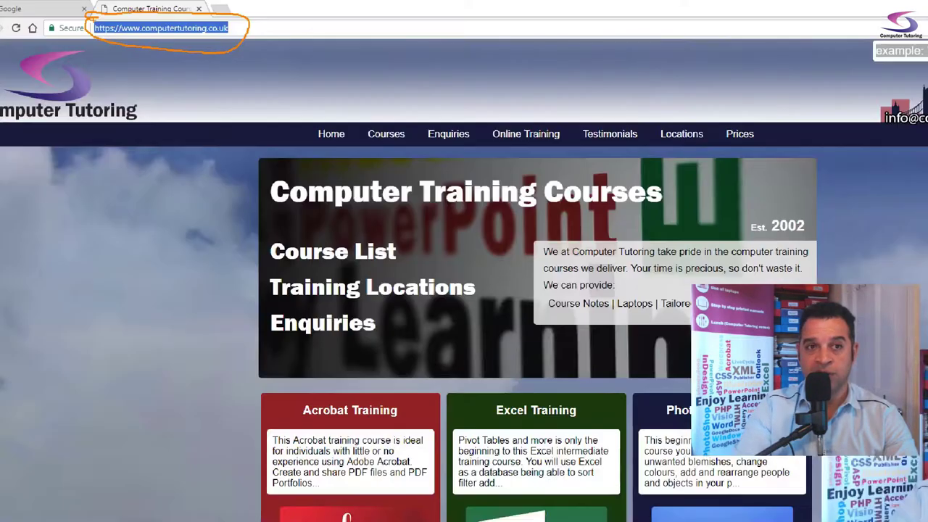
pyautogui.press('Escape')
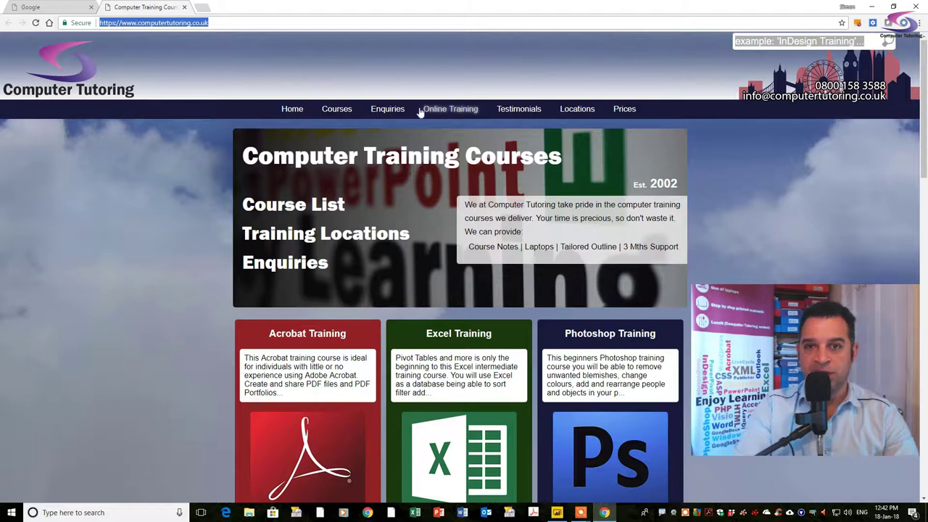
# Open the Computer Tutoring site's Online Training page and browse its options.
pyautogui.click(463, 116)
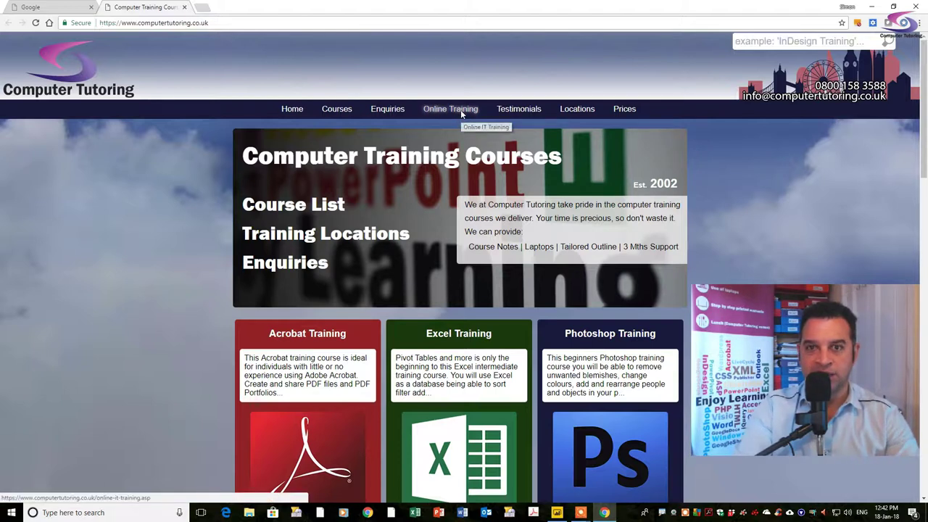
pyautogui.scroll(-3, 450, 189)
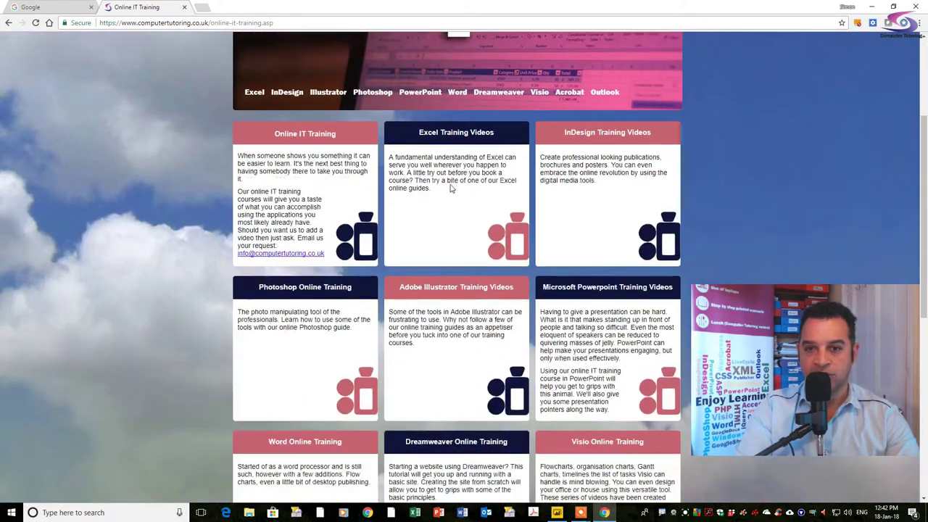
pyautogui.scroll(-3, 449, 189)
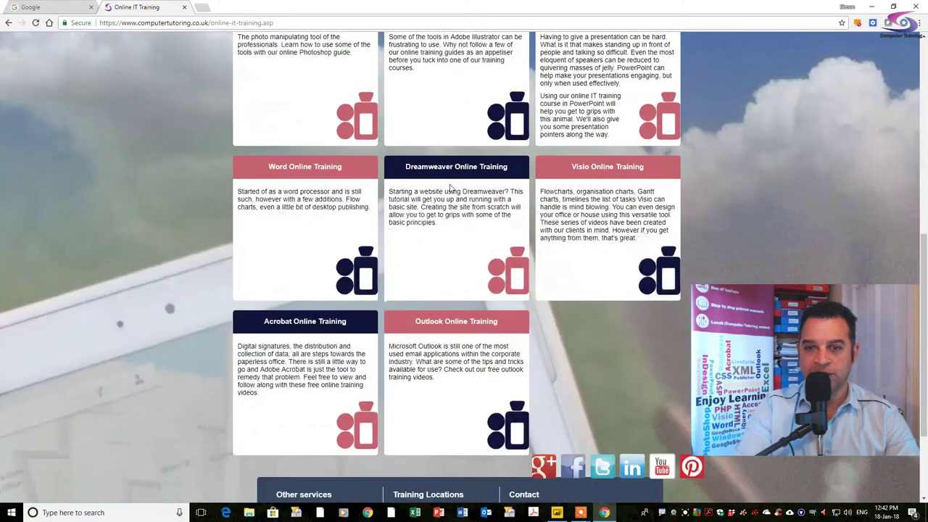
pyautogui.scroll(3, 451, 187)
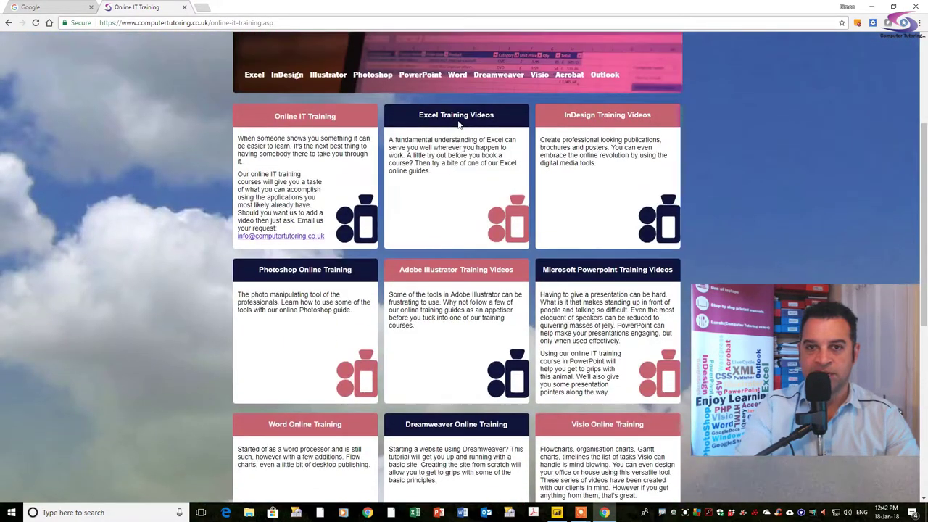
# Open Excel Training Videos and scroll to the 'Building Data models with PowerPivot' tile.
pyautogui.click(457, 116)
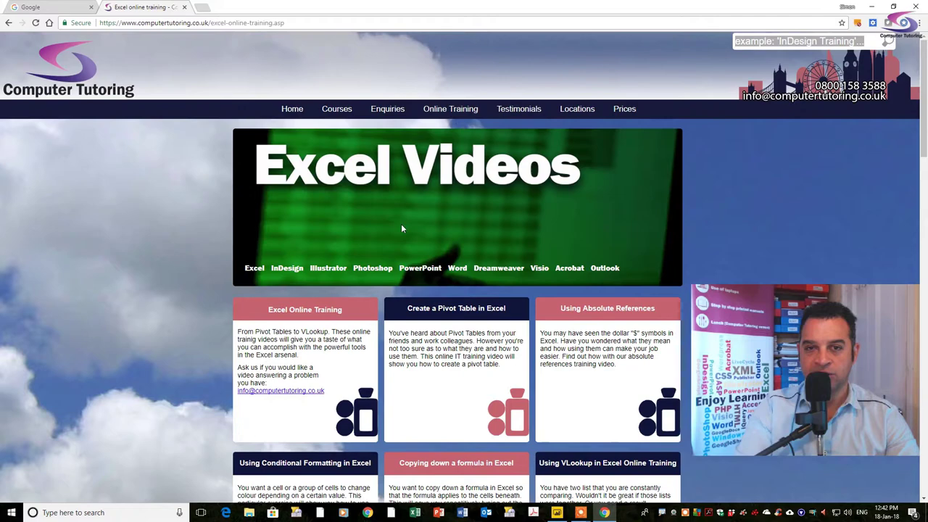
pyautogui.scroll(-3, 386, 230)
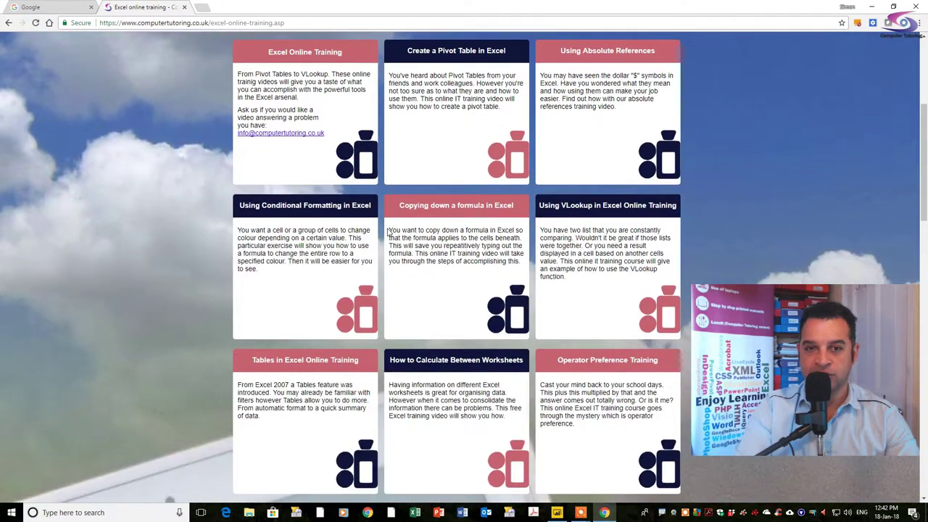
pyautogui.scroll(-8, 388, 231)
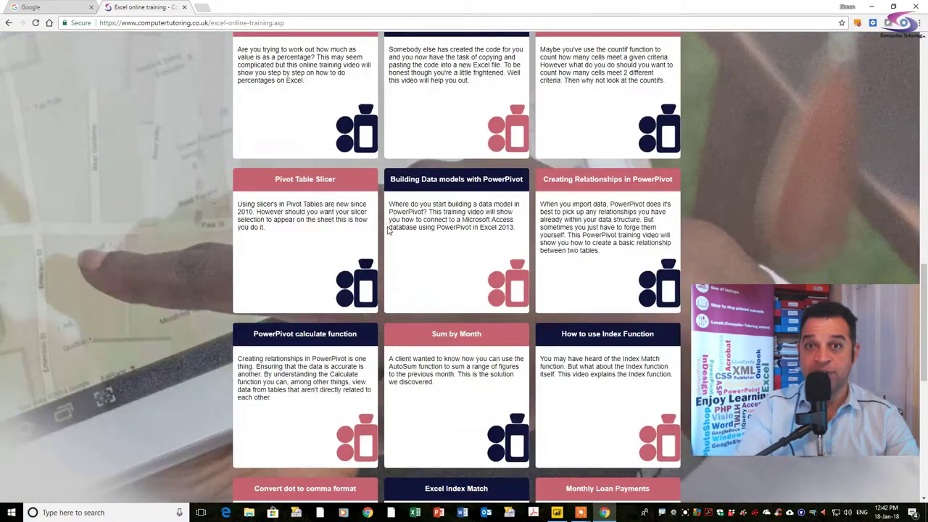
pyautogui.scroll(-1, 388, 230)
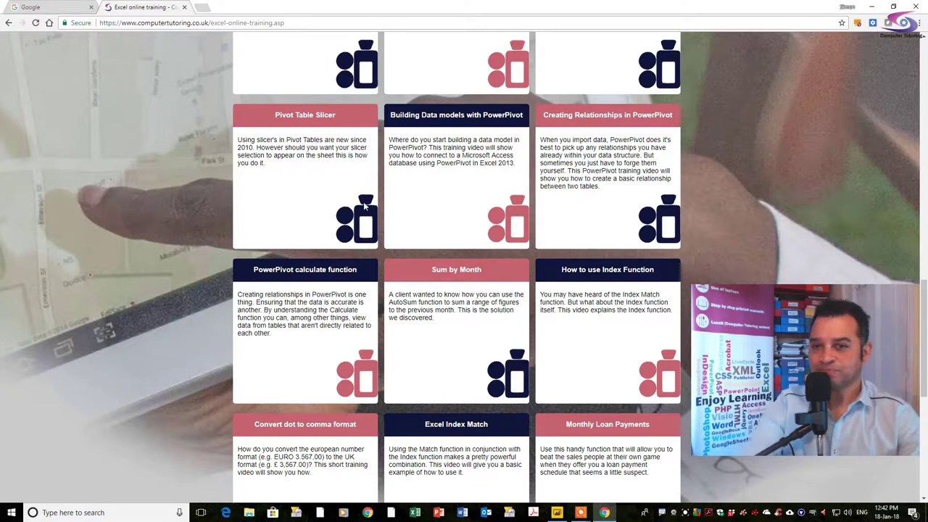
pyautogui.scroll(-4, 373, 196)
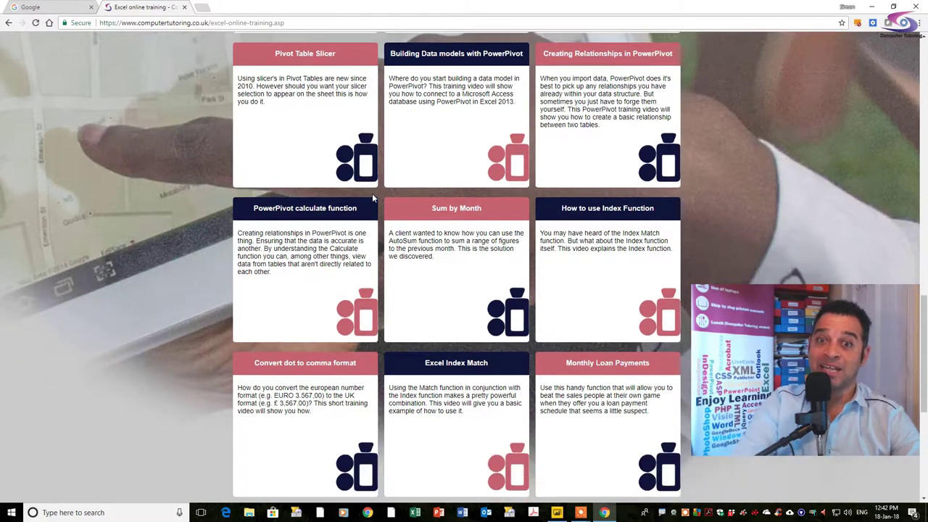
pyautogui.scroll(2, 371, 195)
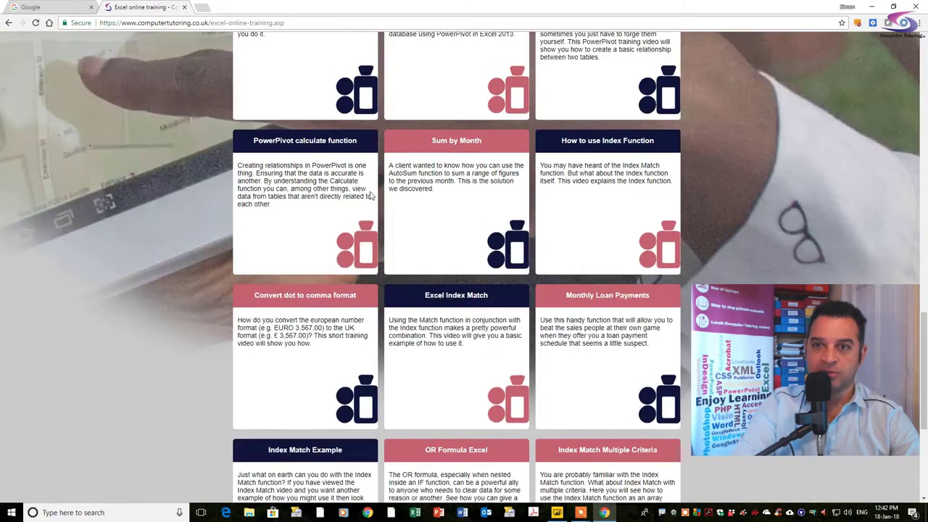
pyautogui.scroll(2, 370, 195)
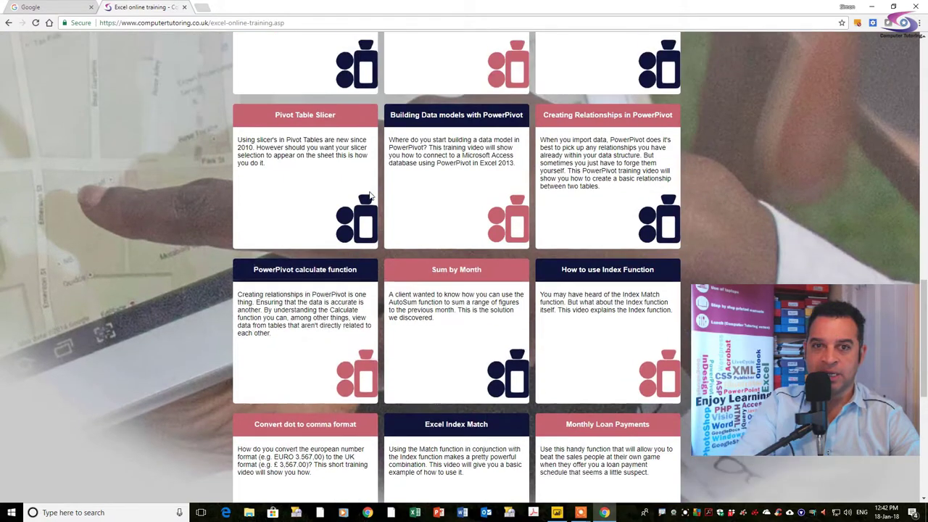
# Open the 'Building Data models with PowerPivot' video page.
pyautogui.click(457, 119)
pyautogui.scroll(-3, 438, 261)
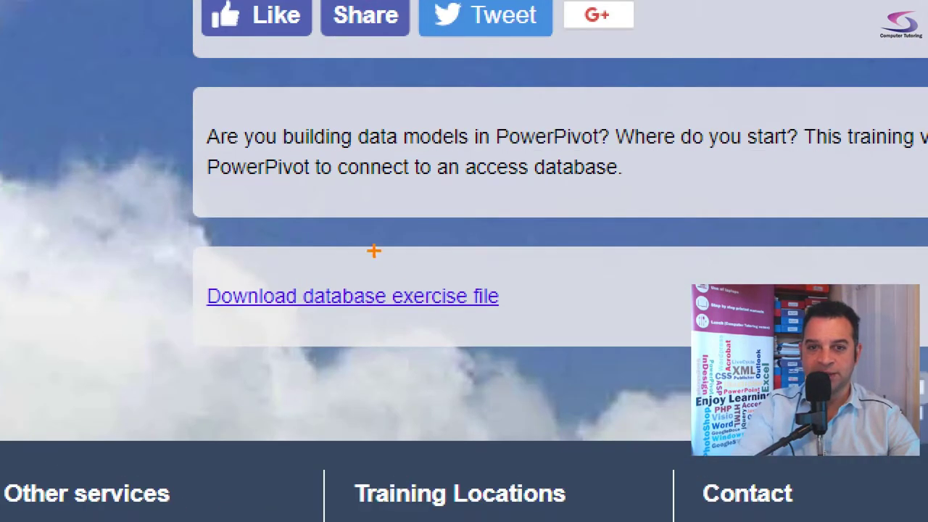
pyautogui.moveTo(307, 263)
pyautogui.mouseDown()
pyautogui.moveTo(269, 265)
pyautogui.moveTo(182, 303)
pyautogui.moveTo(437, 331)
pyautogui.moveTo(542, 294)
pyautogui.moveTo(342, 261)
pyautogui.moveTo(285, 262)
pyautogui.mouseUp()
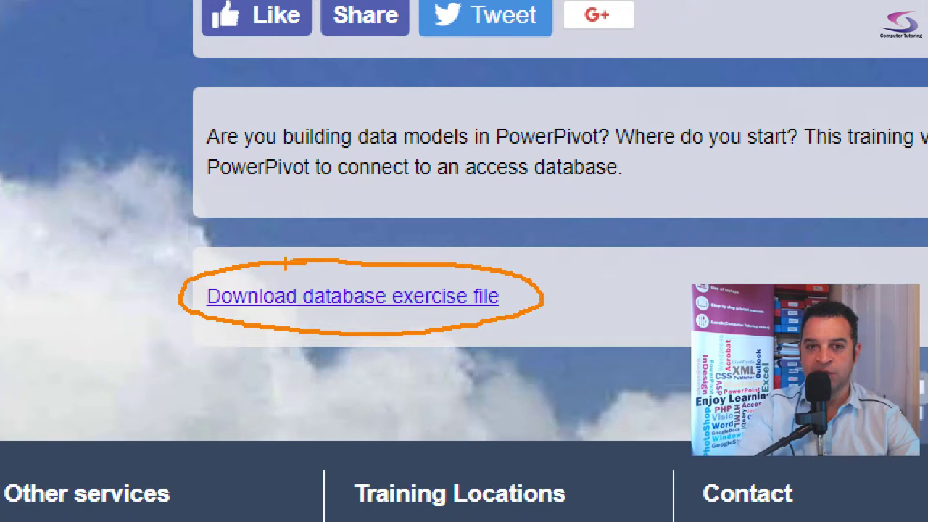
pyautogui.press('Escape')
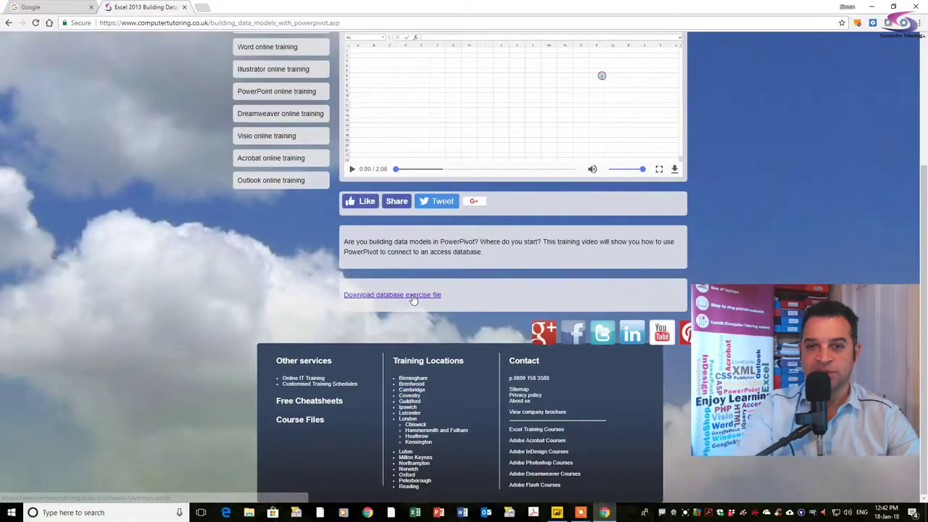
# Download the Adventure.accdb exercise file and save it to the Desktop.
pyautogui.click(412, 298)
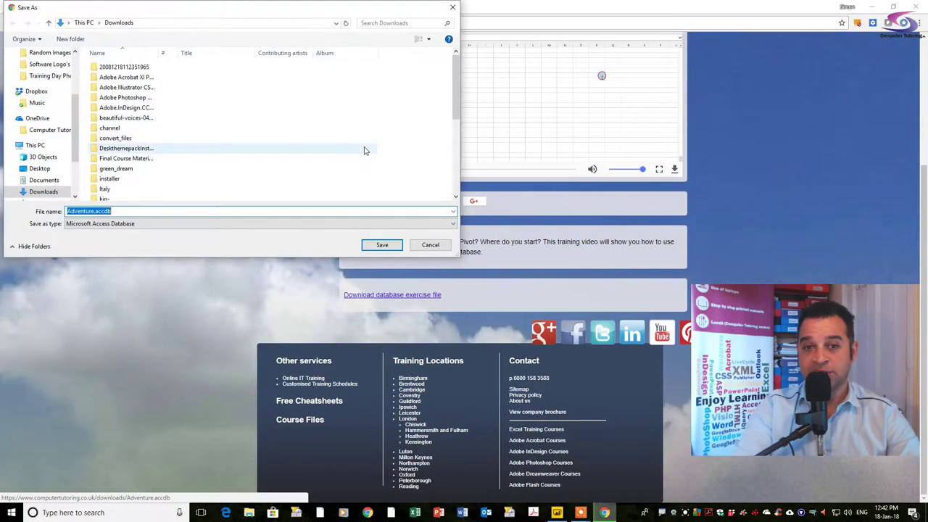
pyautogui.moveTo(84, 54); pyautogui.dragTo(75, 55)
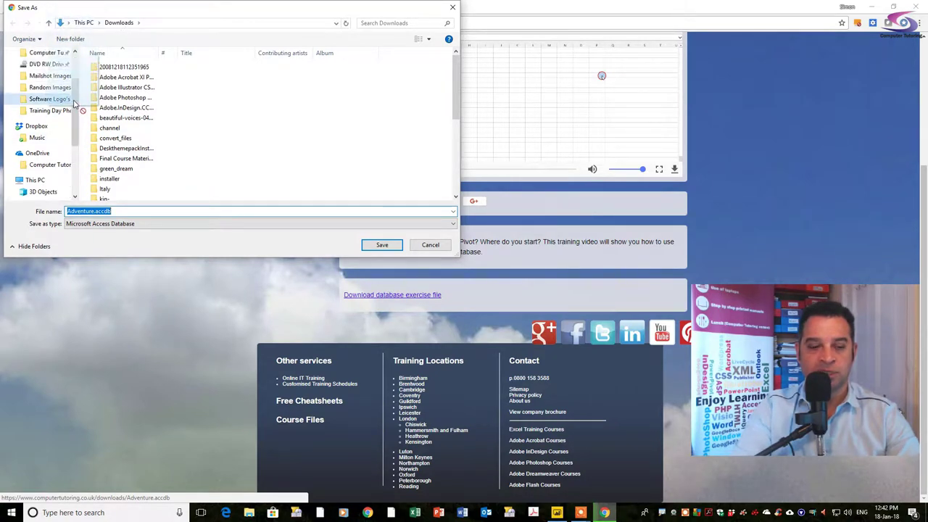
pyautogui.scroll(5, 76, 105)
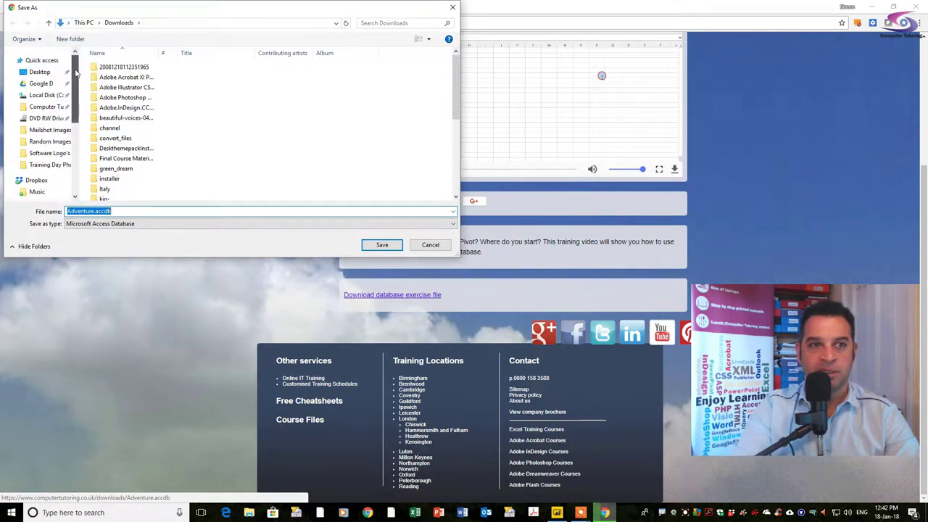
pyautogui.click(36, 65)
pyautogui.click(101, 212)
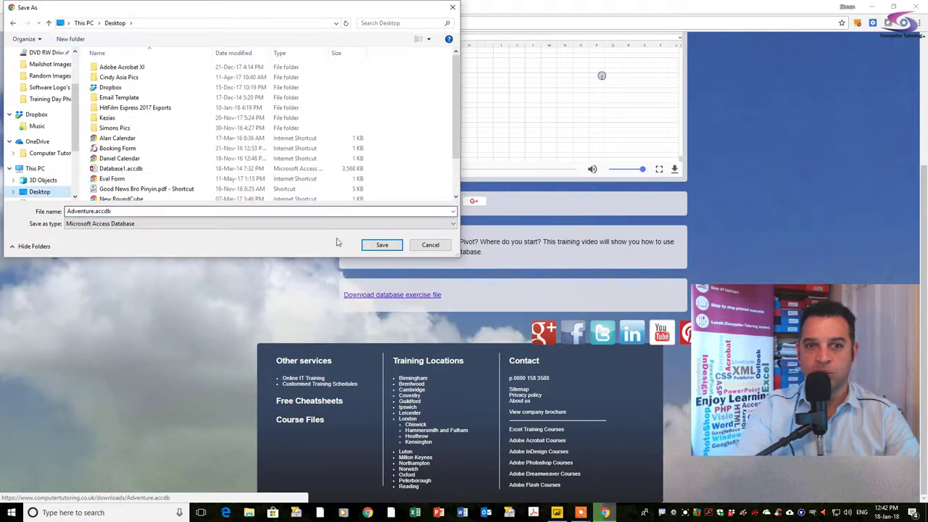
pyautogui.click(382, 244)
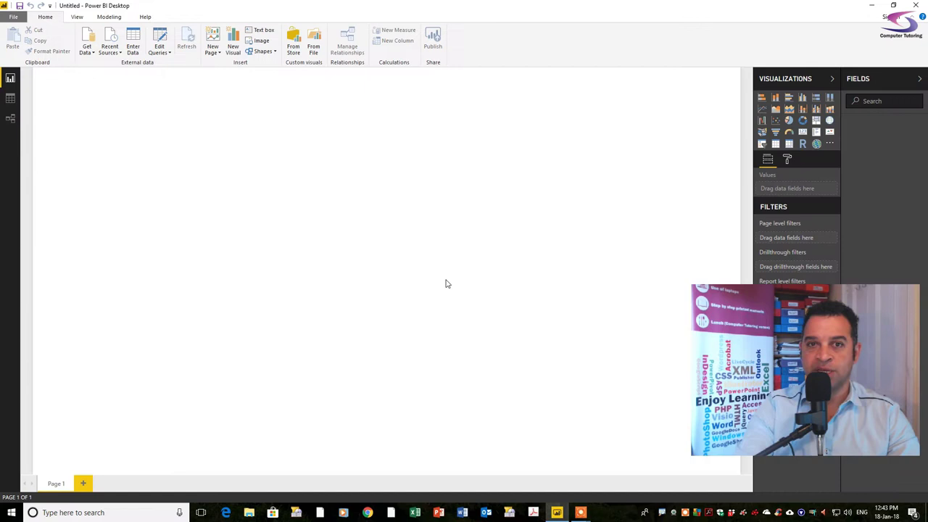
# Connect to the Access database Adventure.accdb on the Desktop through Get Data > More….
pyautogui.click(89, 54)
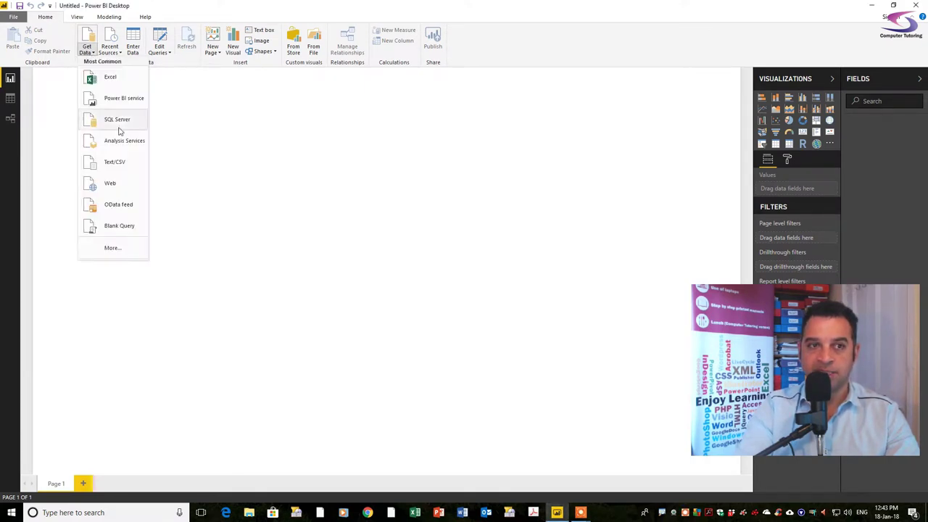
pyautogui.click(113, 249)
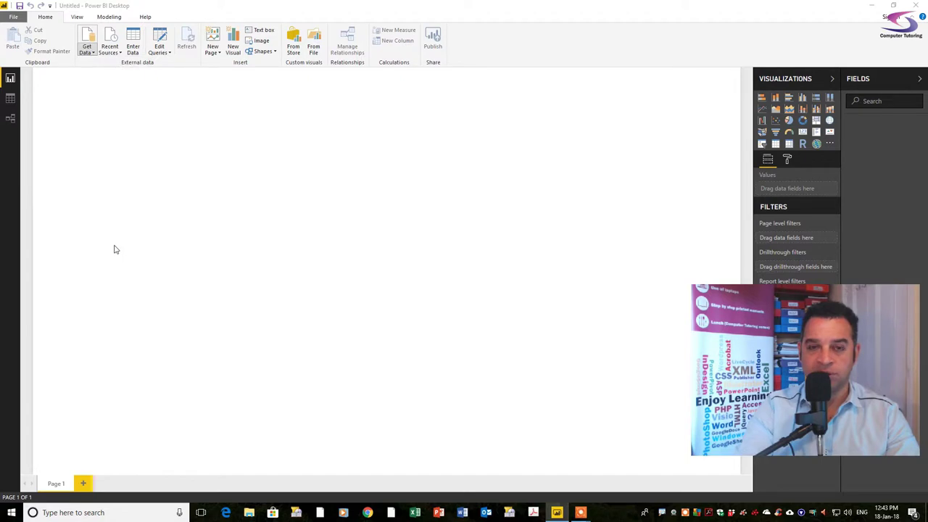
pyautogui.doubleClick(443, 247)
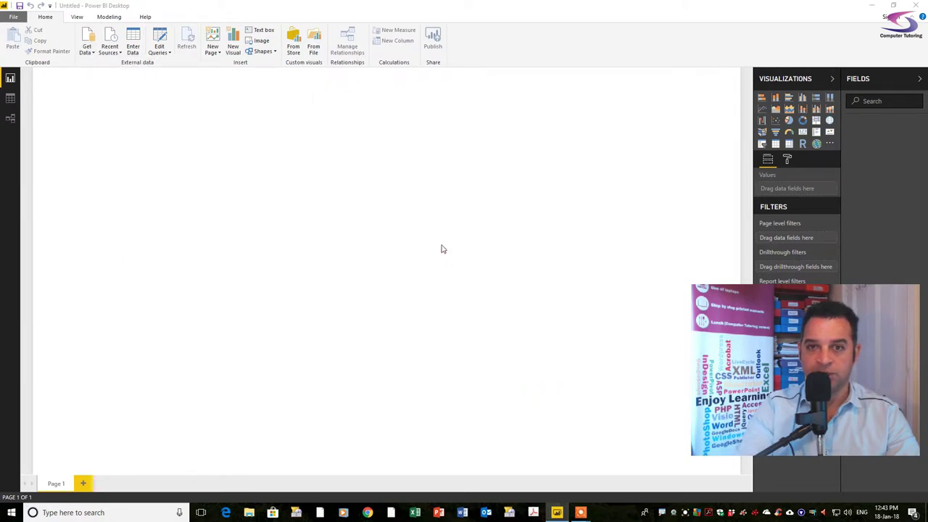
pyautogui.doubleClick(121, 138)
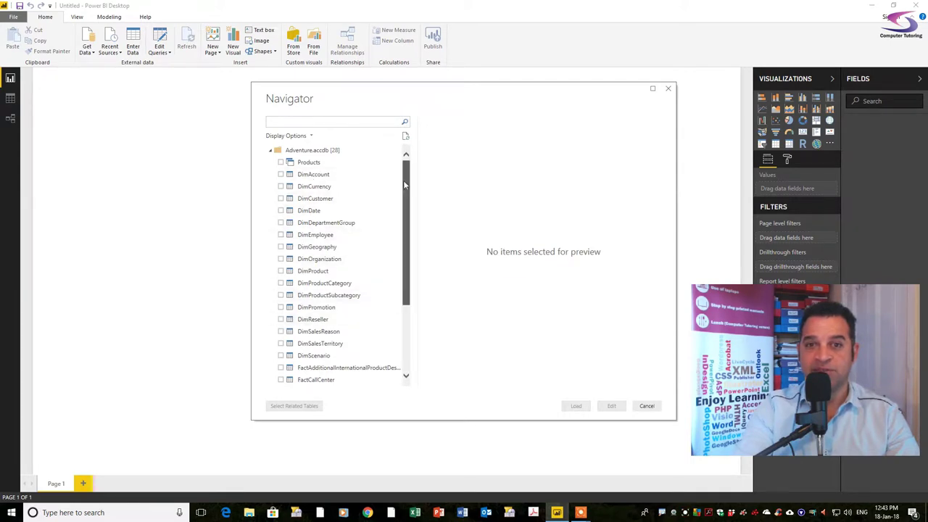
pyautogui.moveTo(404, 182)
pyautogui.mouseDown()
pyautogui.moveTo(399, 243)
pyautogui.moveTo(404, 176)
pyautogui.mouseUp()
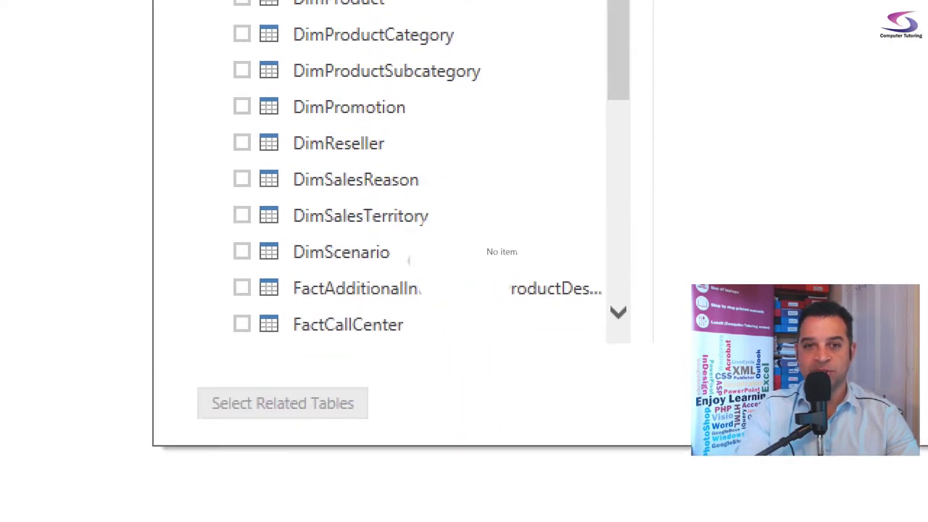
pyautogui.scroll(-3, 399, 332)
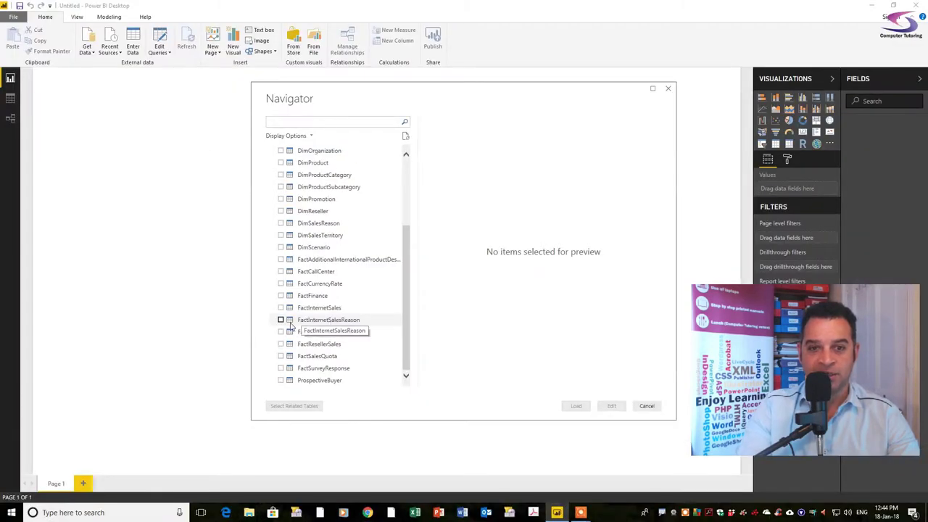
# In the Navigator, tick FactInternetSales, DimProduct, DimProductCategory and DimProductSubcategory, previewing their rows.
pyautogui.click(281, 307)
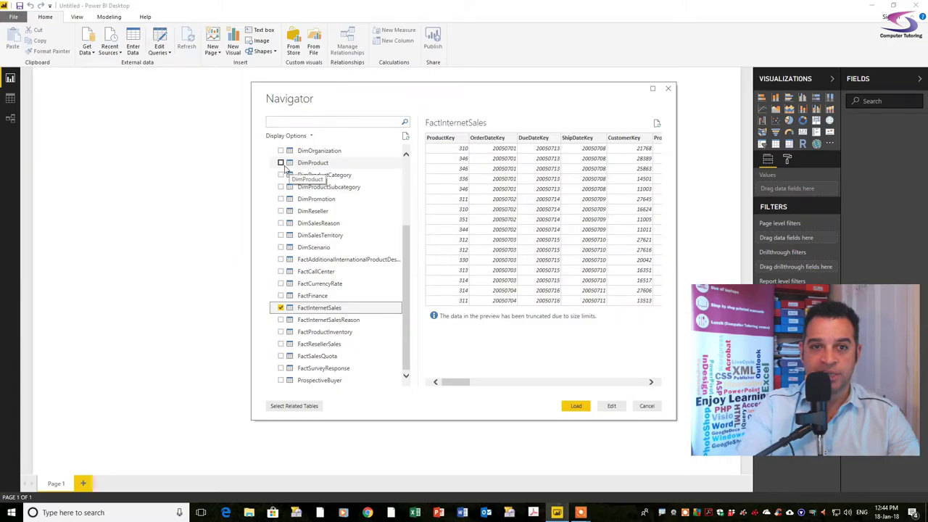
pyautogui.click(221, 162)
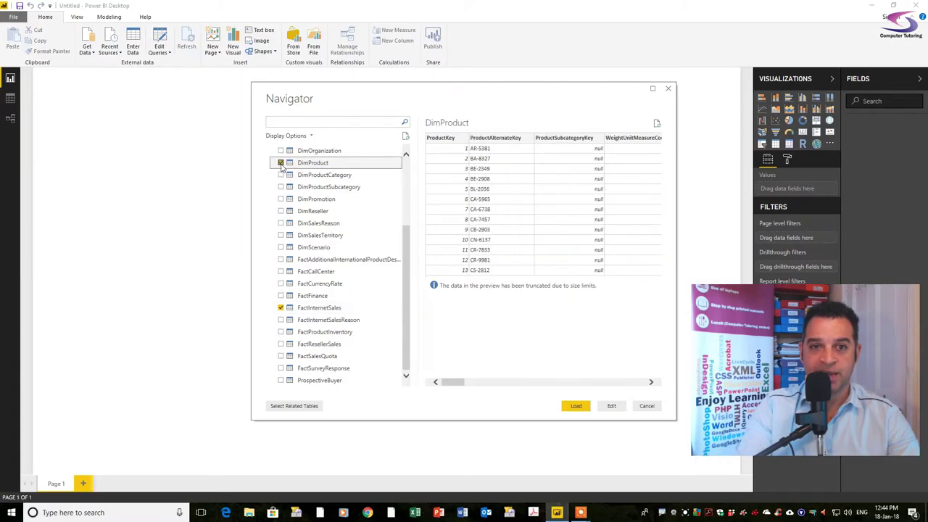
pyautogui.click(281, 163)
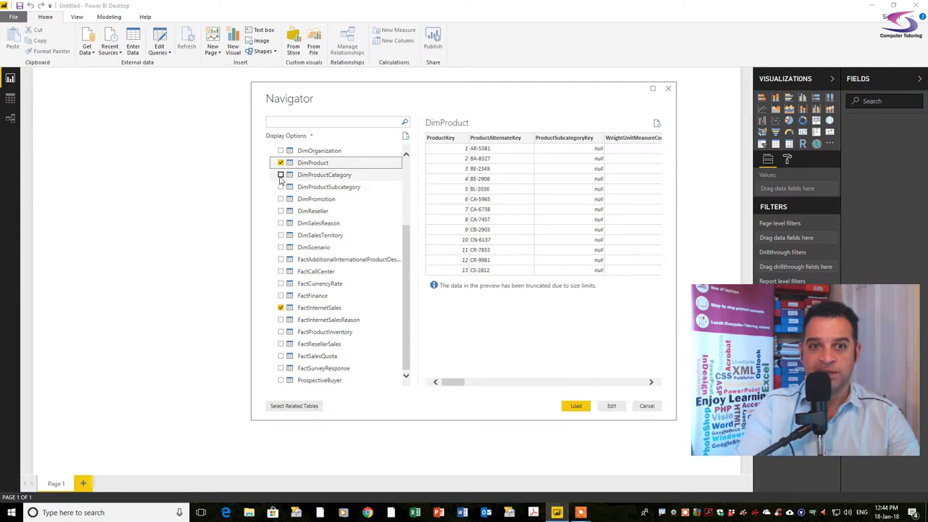
pyautogui.click(280, 175)
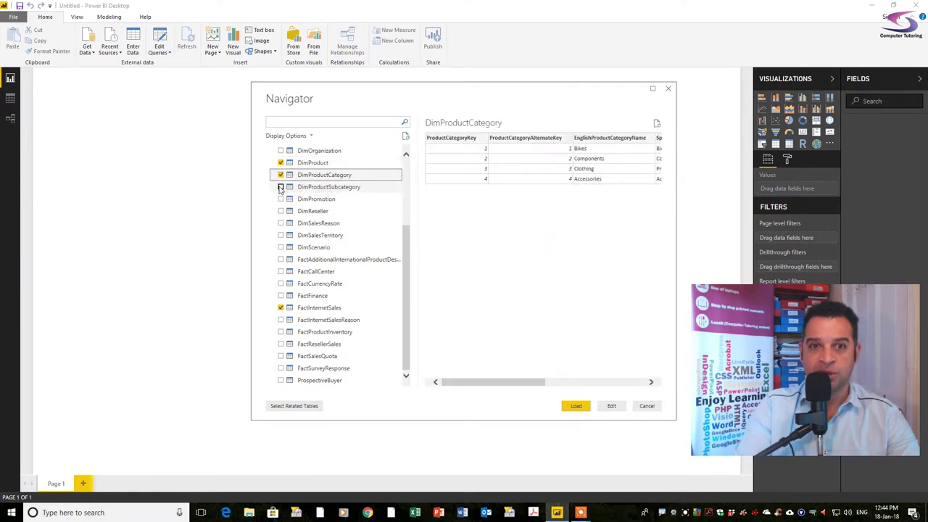
pyautogui.click(281, 186)
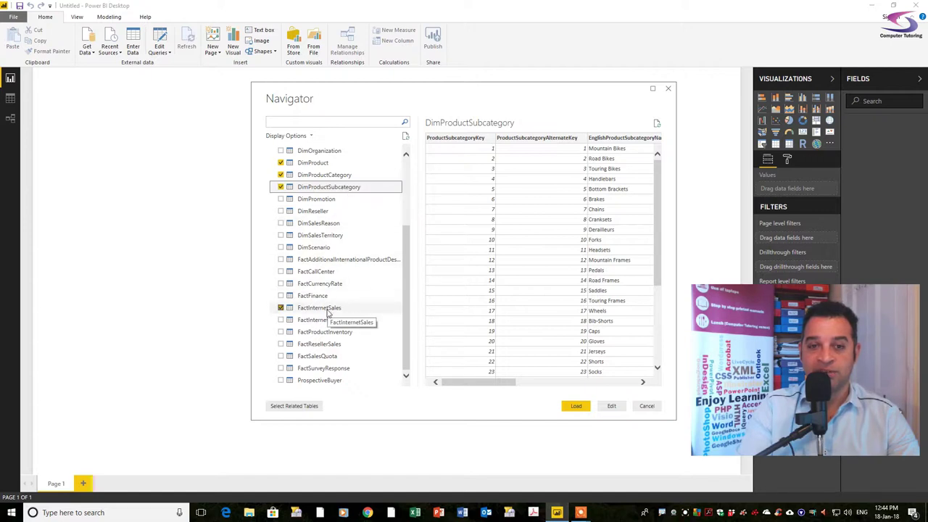
pyautogui.moveTo(407, 245); pyautogui.dragTo(407, 177)
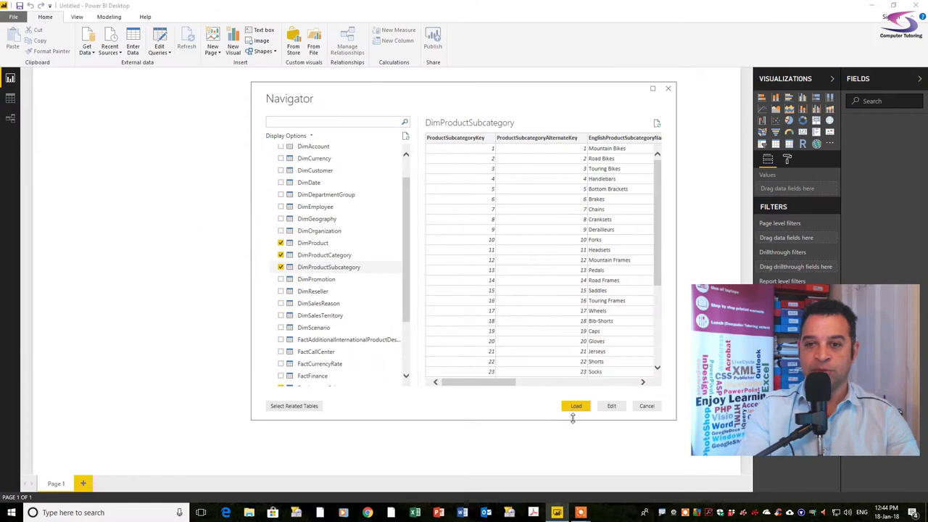
# Load the four ticked Navigator tables into the Power BI model.
pyautogui.click(575, 407)
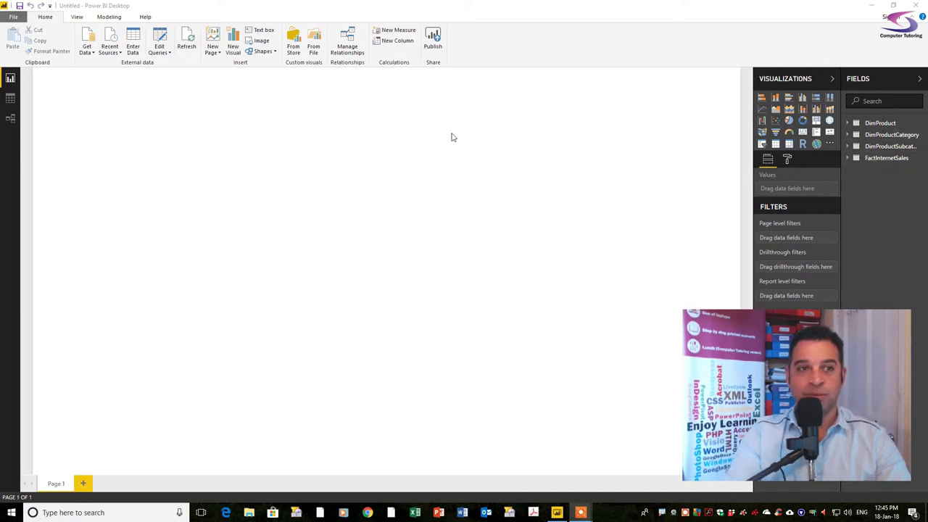
# In Data view, inspect the DimProductCategory, DimProductSubcategory and DimProduct rows, collapsing their field lists.
pyautogui.click(11, 99)
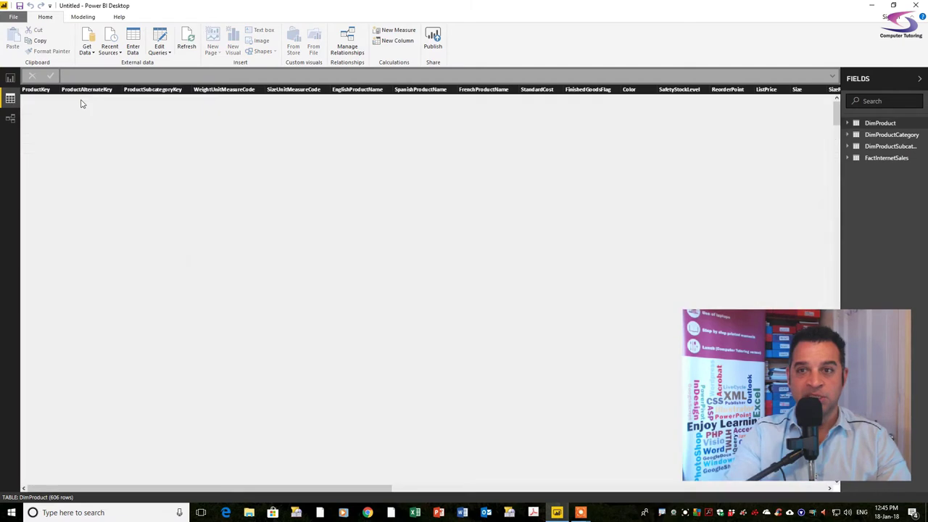
pyautogui.click(877, 136)
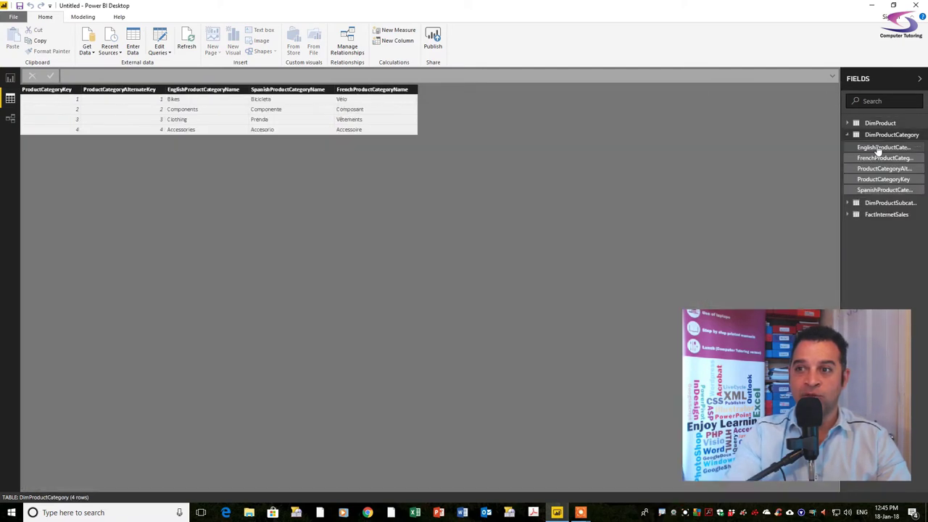
pyautogui.click(878, 204)
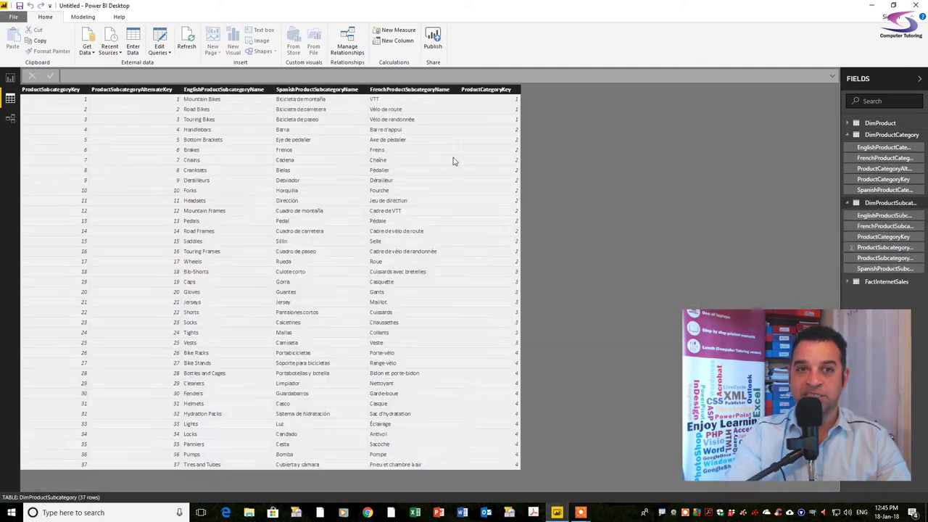
pyautogui.click(878, 123)
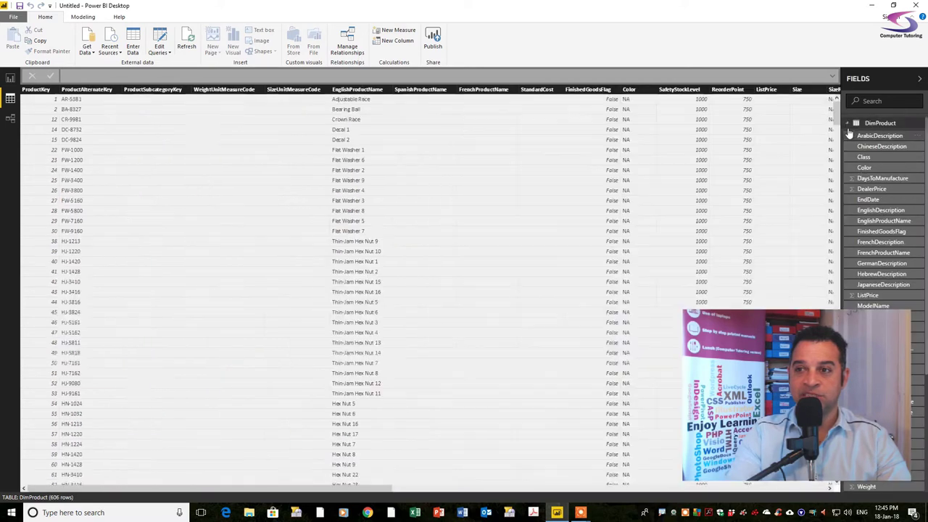
pyautogui.click(848, 125)
pyautogui.click(849, 136)
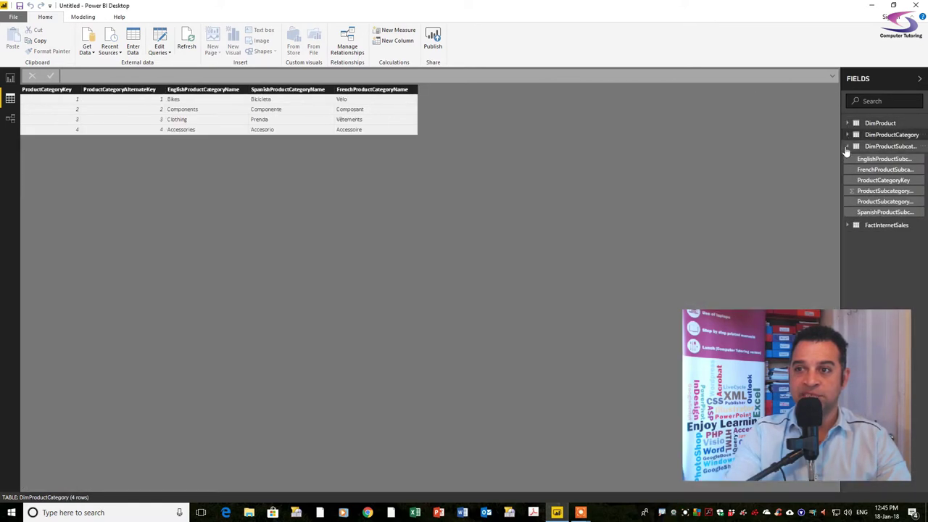
pyautogui.click(848, 147)
# Inspect the FactInternetSales and DimProduct rows, then show the table relationships diagram.
pyautogui.click(887, 159)
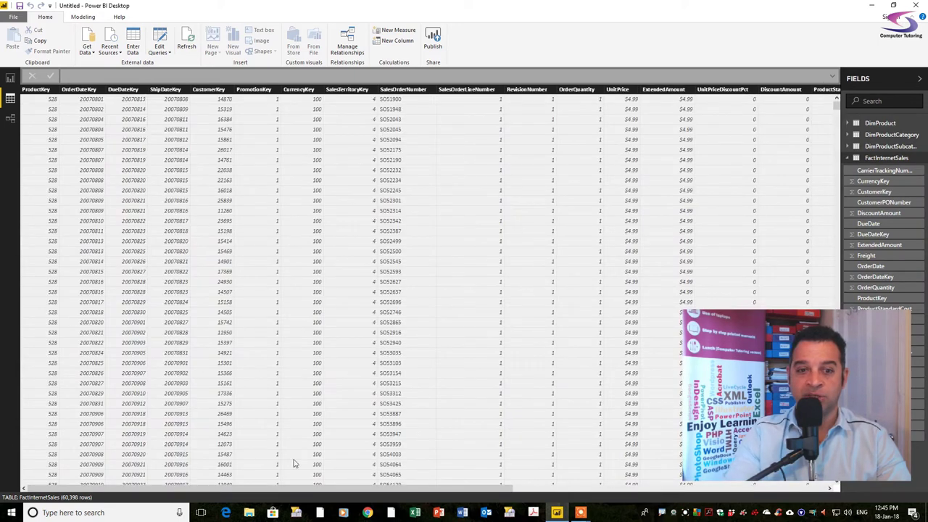
pyautogui.moveTo(338, 488); pyautogui.dragTo(304, 495)
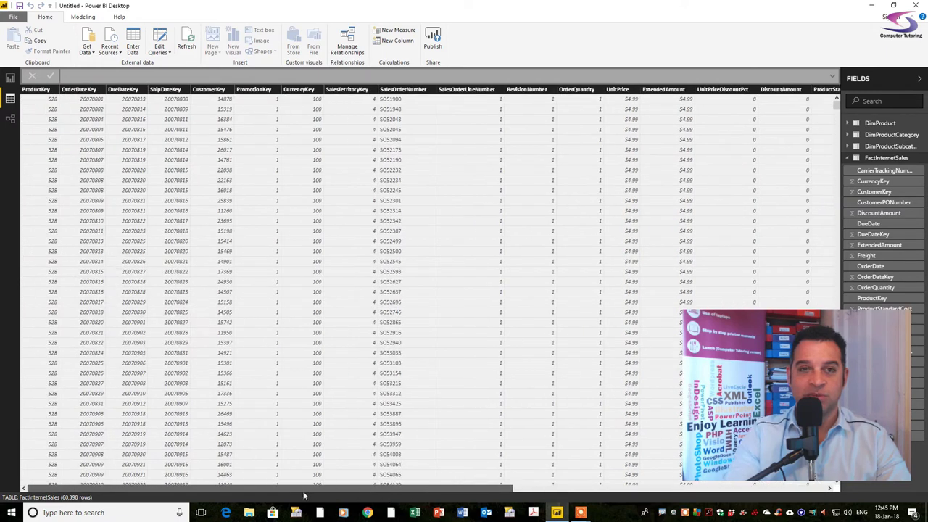
pyautogui.click(881, 123)
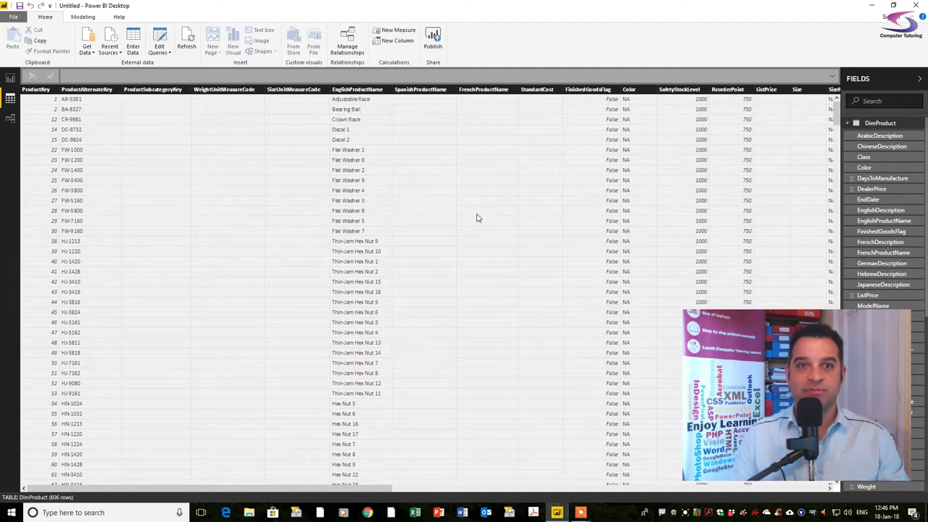
pyautogui.click(10, 119)
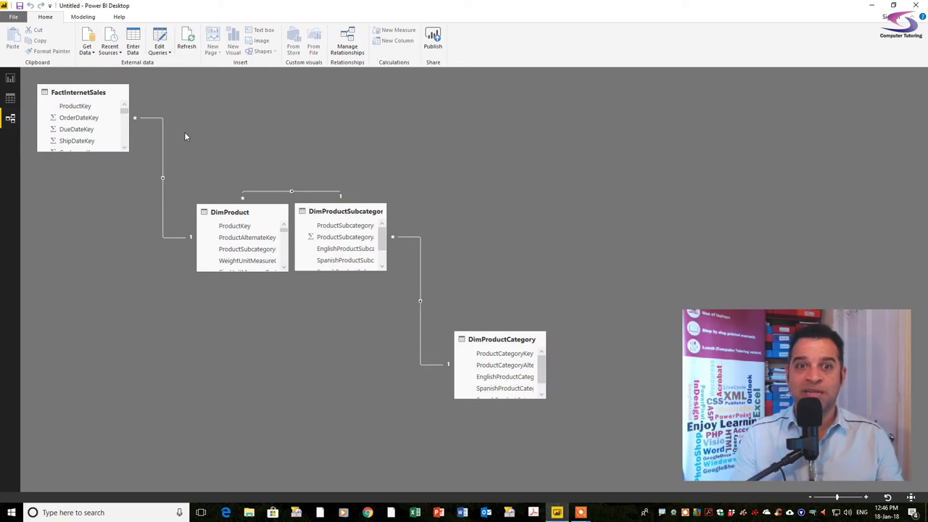
# Arrange DimProduct top-left, FactInternetSales below it, and DimProductSubcategory and DimProductCategory along the top row.
pyautogui.moveTo(221, 211); pyautogui.dragTo(179, 240)
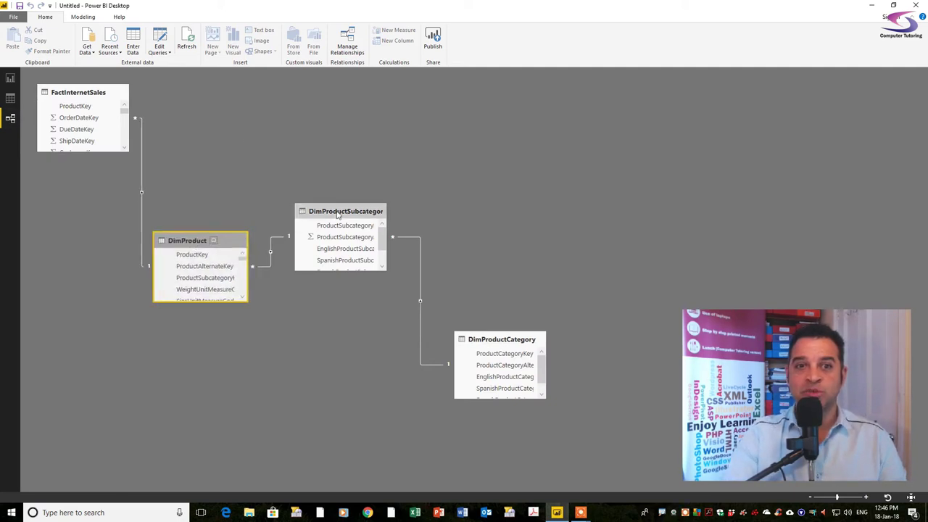
pyautogui.moveTo(341, 211); pyautogui.dragTo(374, 175)
pyautogui.moveTo(483, 341); pyautogui.dragTo(537, 199)
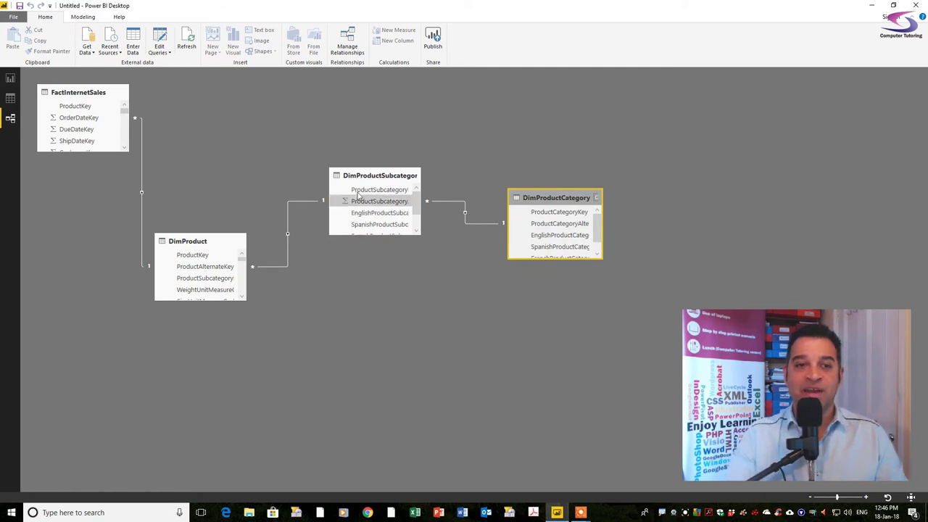
pyautogui.moveTo(74, 90); pyautogui.dragTo(242, 108)
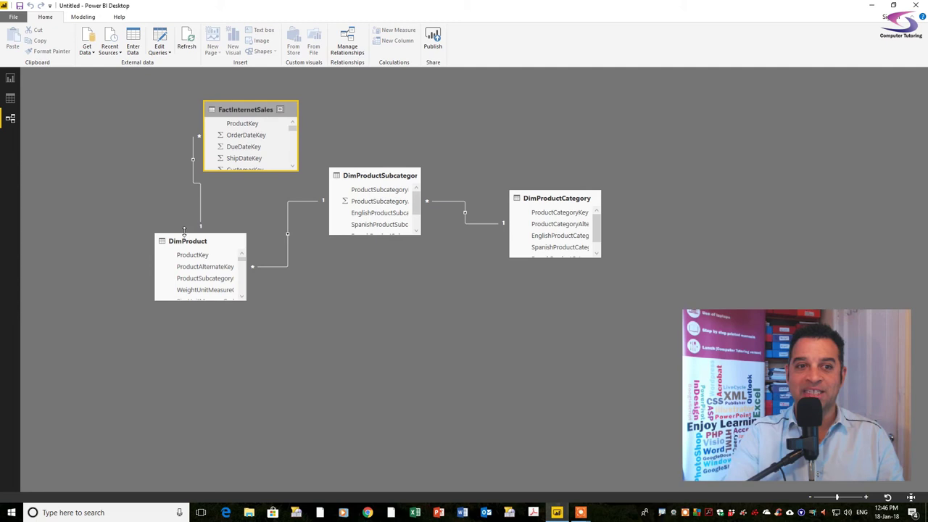
pyautogui.moveTo(192, 242); pyautogui.dragTo(84, 94)
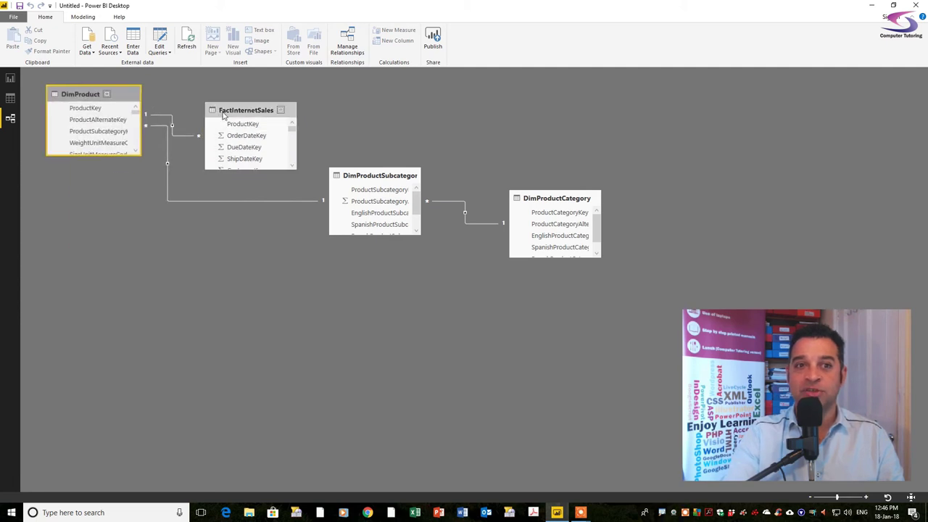
pyautogui.moveTo(224, 116); pyautogui.dragTo(217, 211)
pyautogui.moveTo(355, 175); pyautogui.dragTo(348, 105)
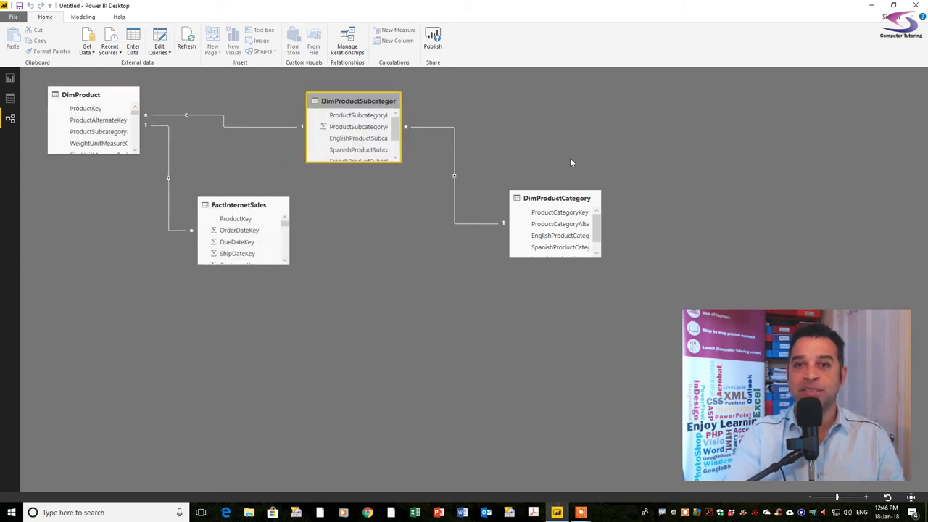
pyautogui.moveTo(550, 203); pyautogui.dragTo(488, 106)
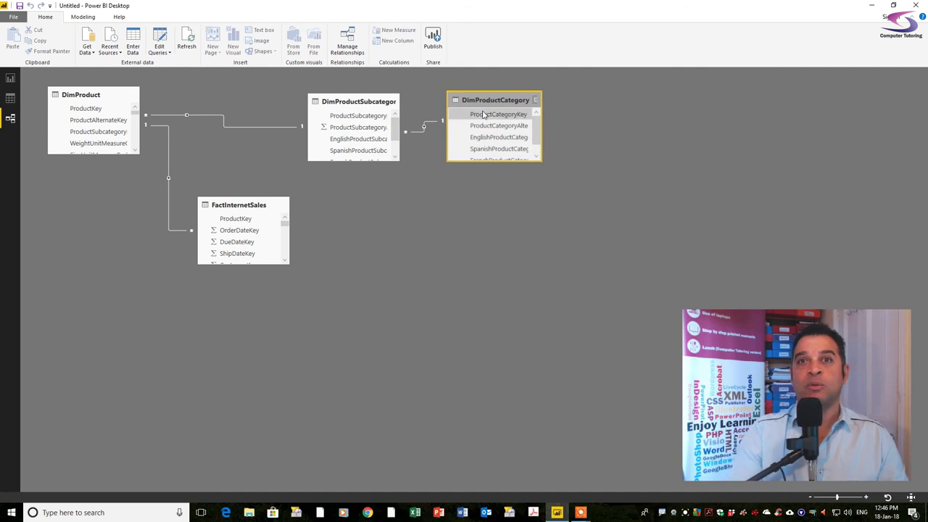